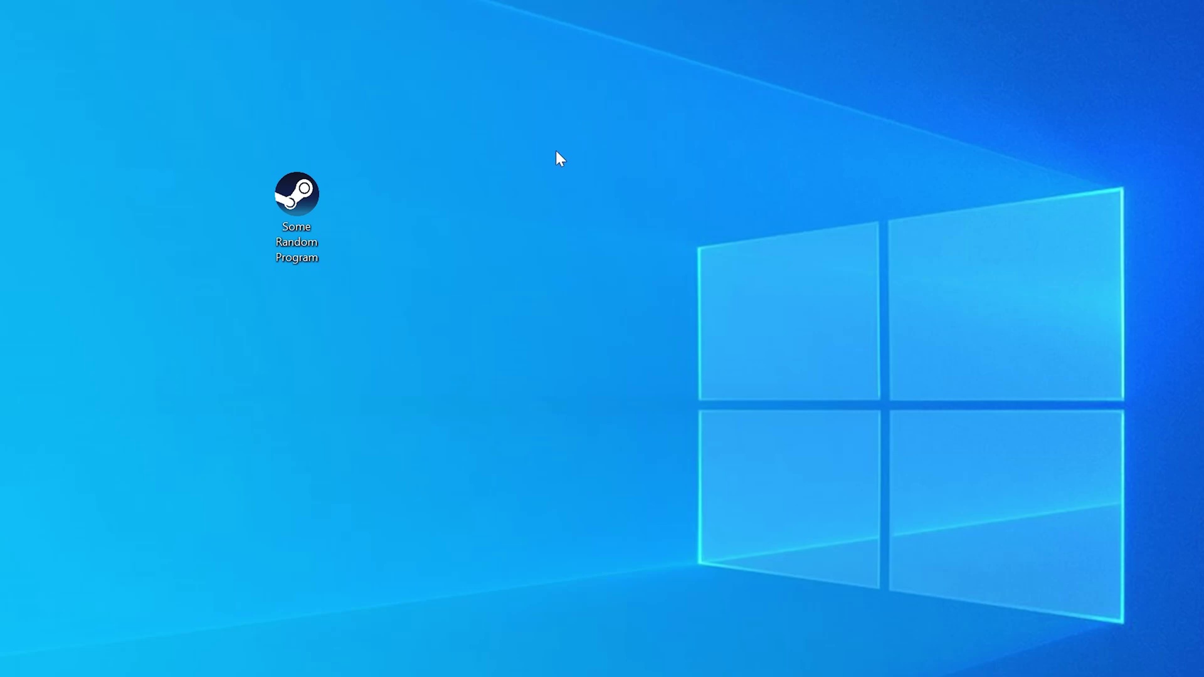
Launch the game from its desktop shortcut to reproduce the missing d3dx9_41.dll error.
double_click(315, 200)
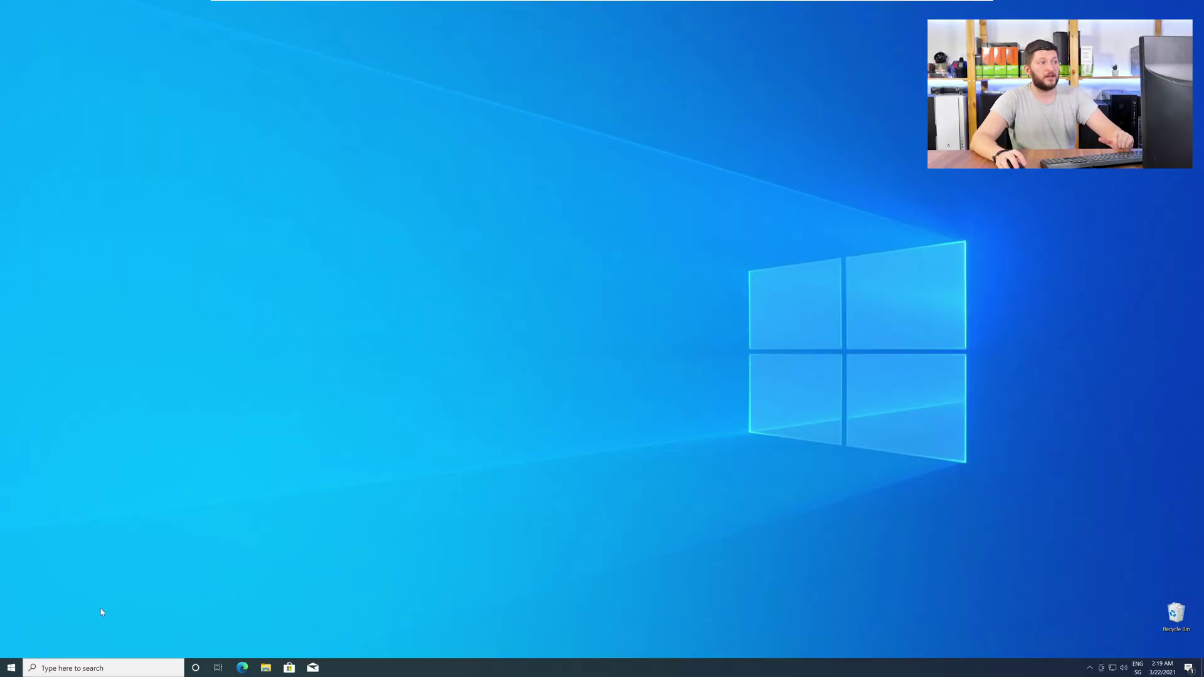
Check the System type on the About page: 64-bit operating system, x64-based processor.
right_click(6, 670)
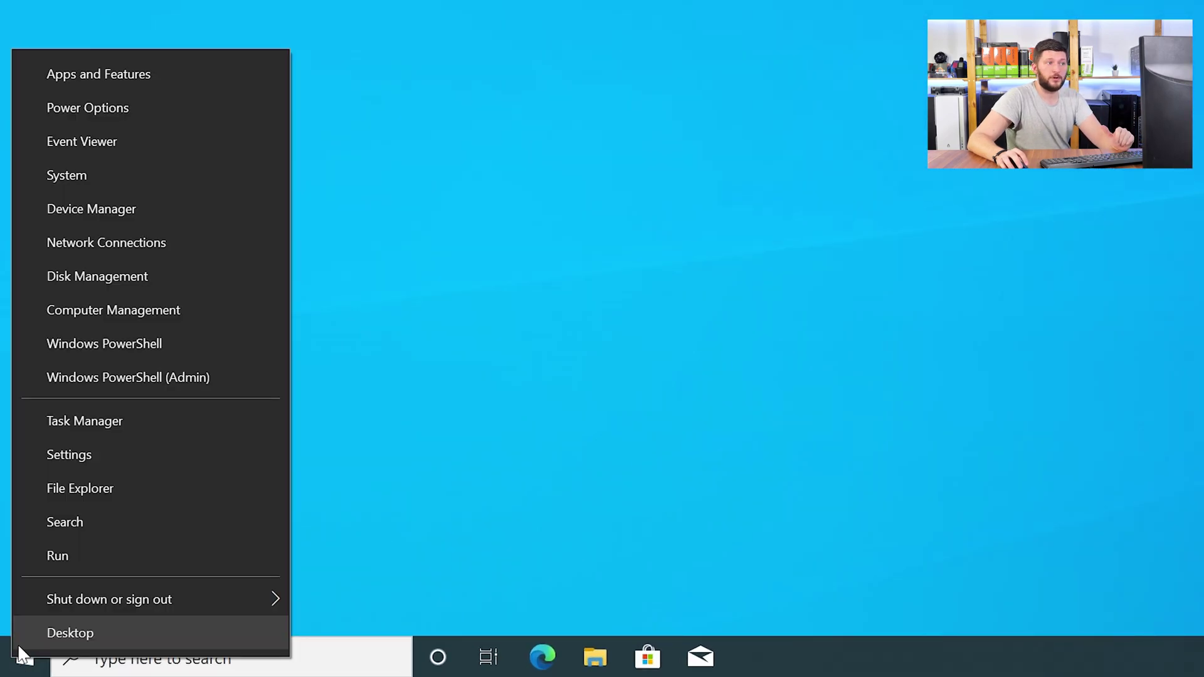
click(146, 182)
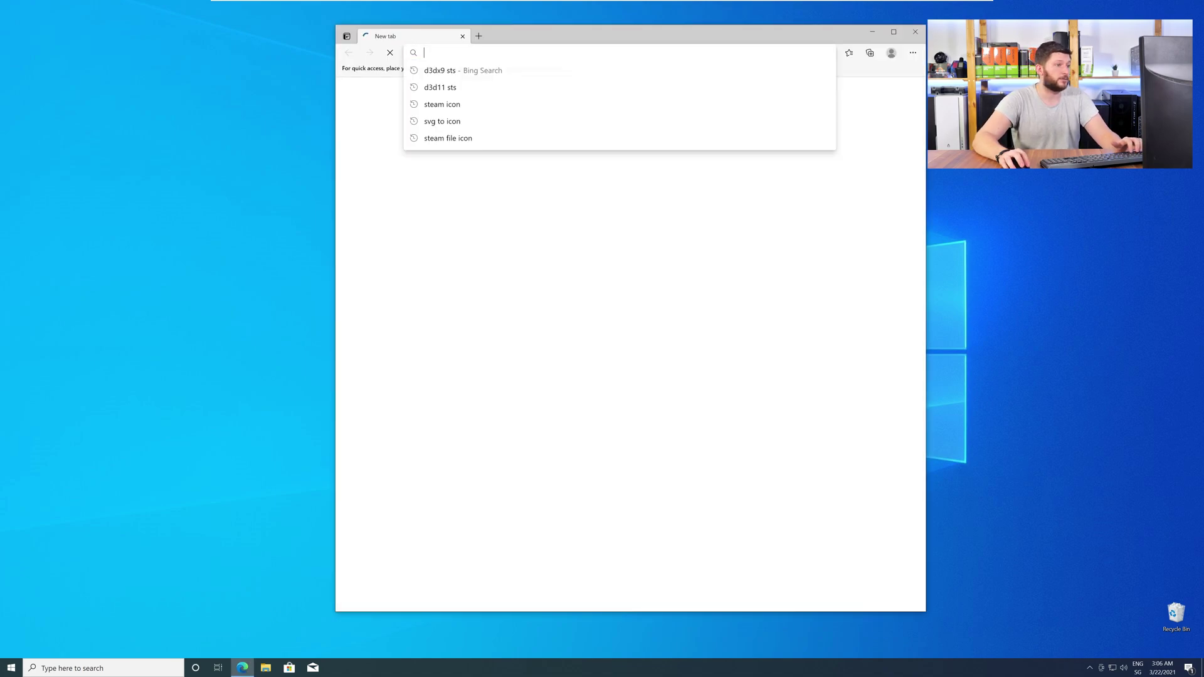
Load the STS d3dx9_41 page in Edge and download the 64-bit and 32-bit dll zips.
text(https://www.sts-tutorial.com/download/d3dx9_41)
key(Return)
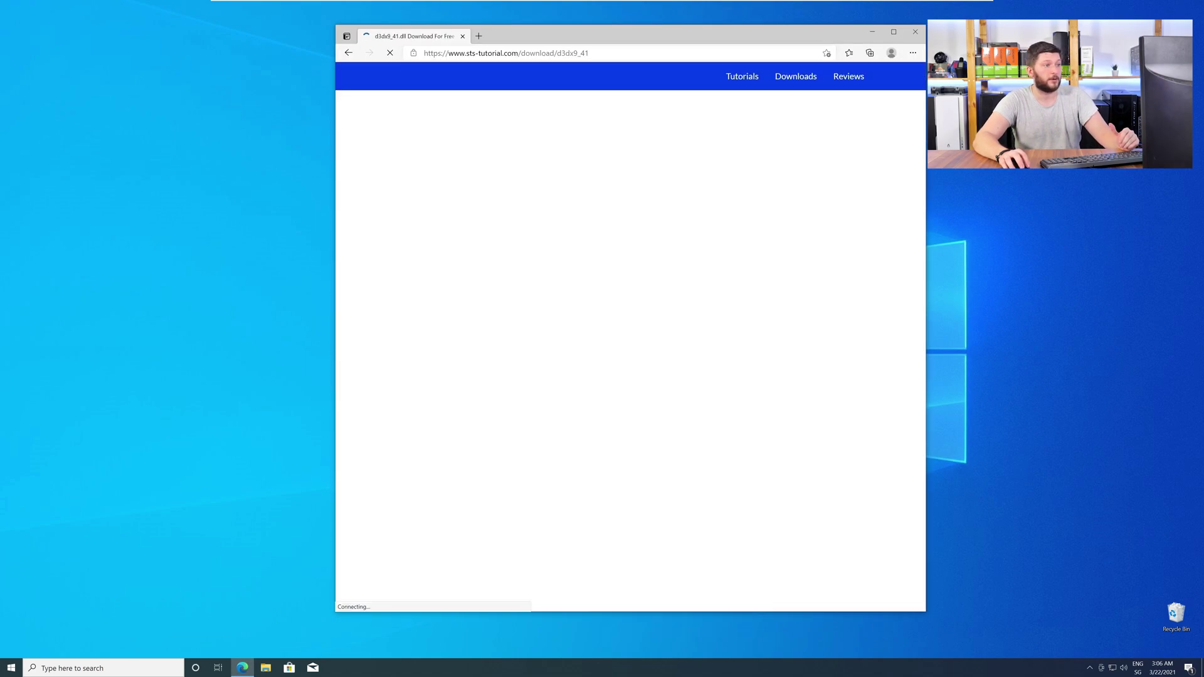
scroll(630, 338, down, 10)
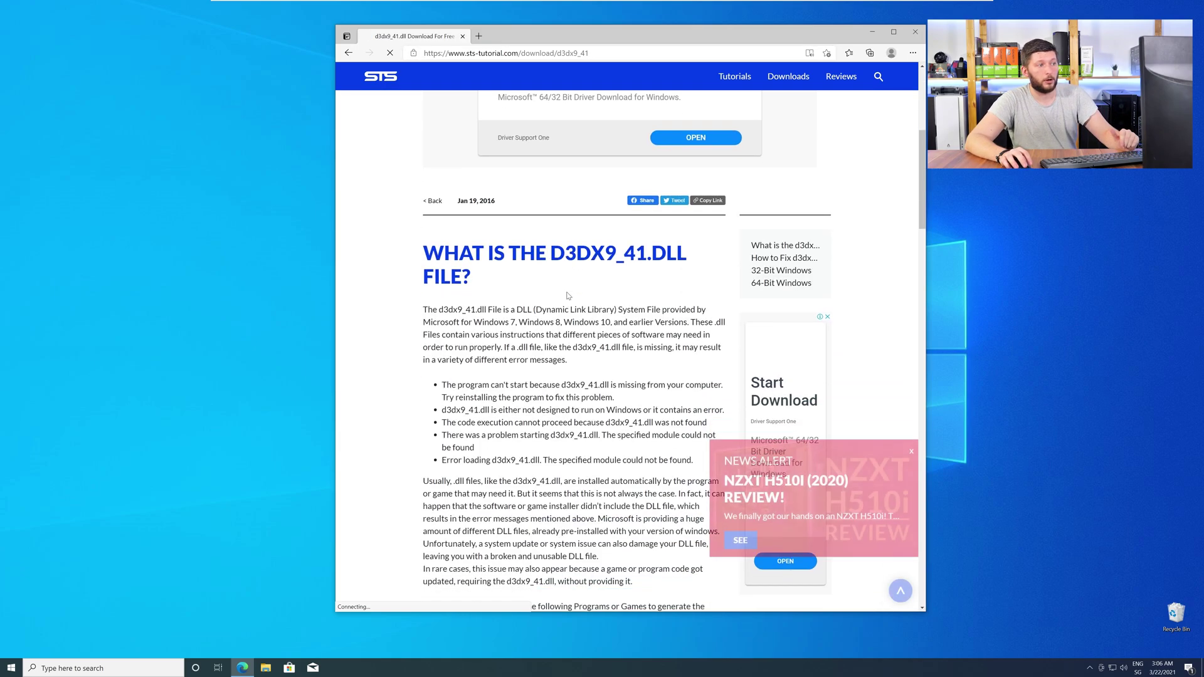
scroll(627, 351, down, 15)
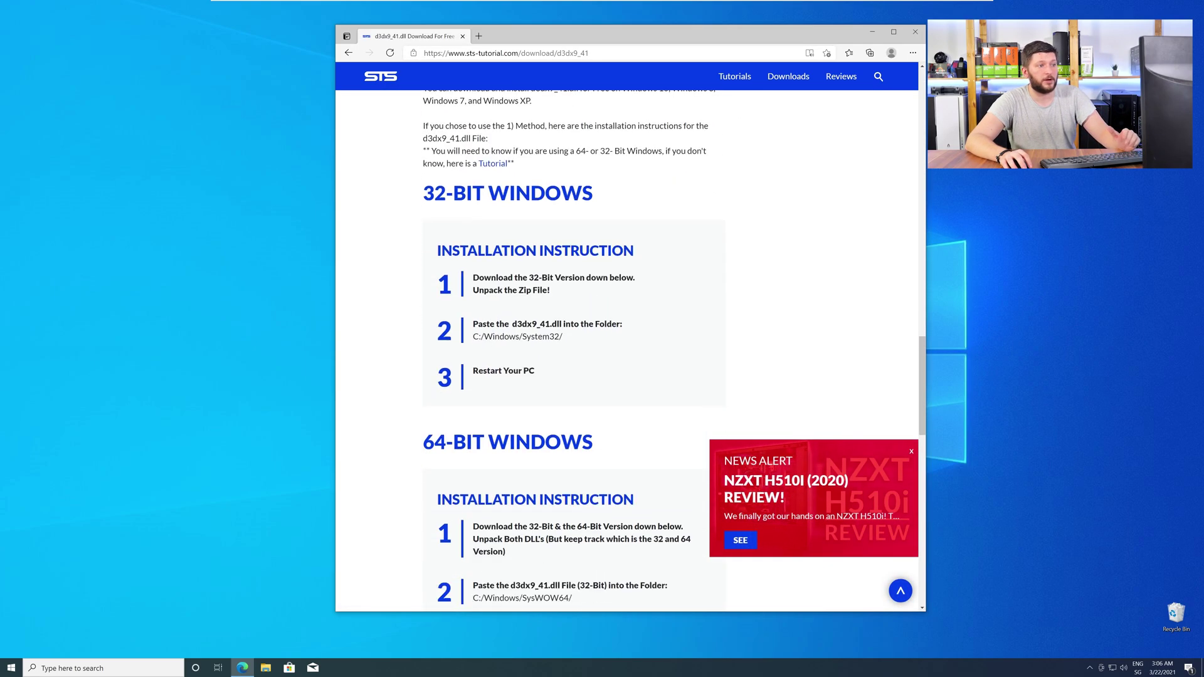
scroll(568, 295, down, 7)
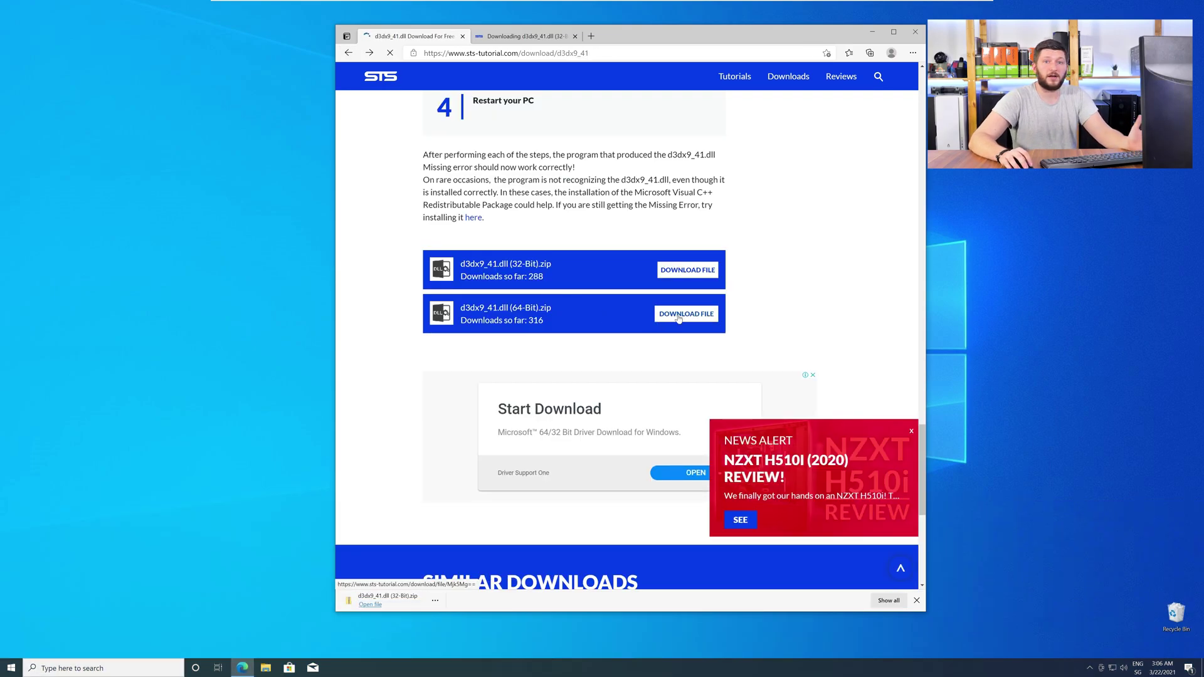
click(678, 318)
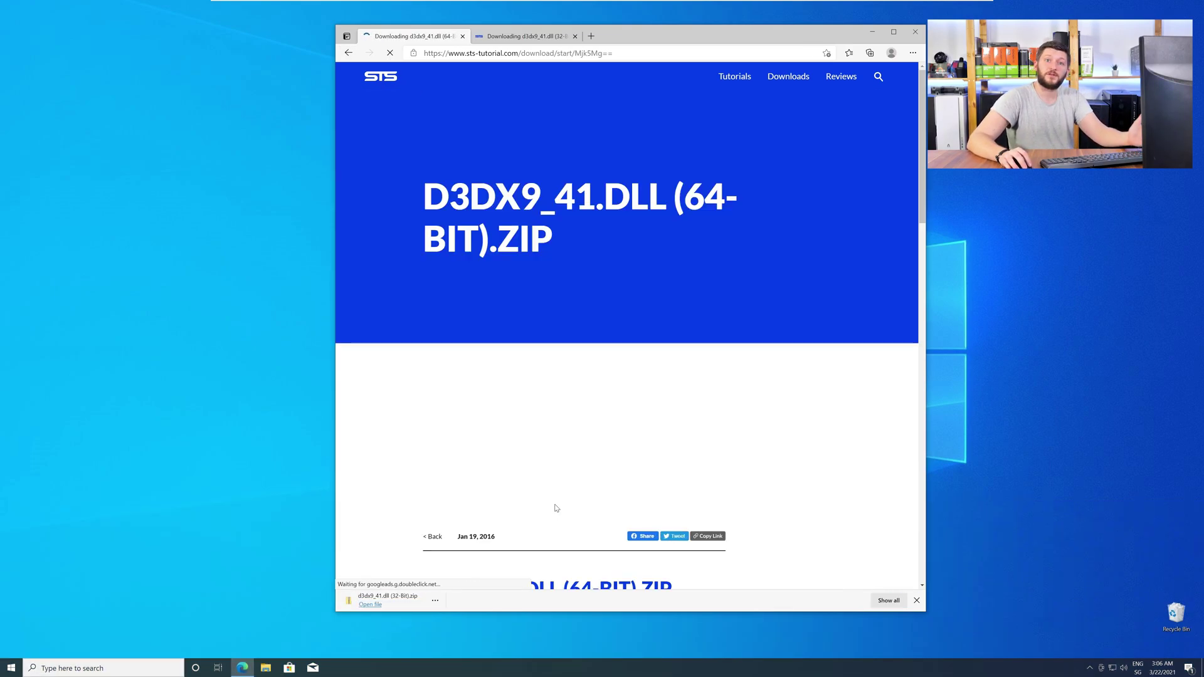
click(505, 604)
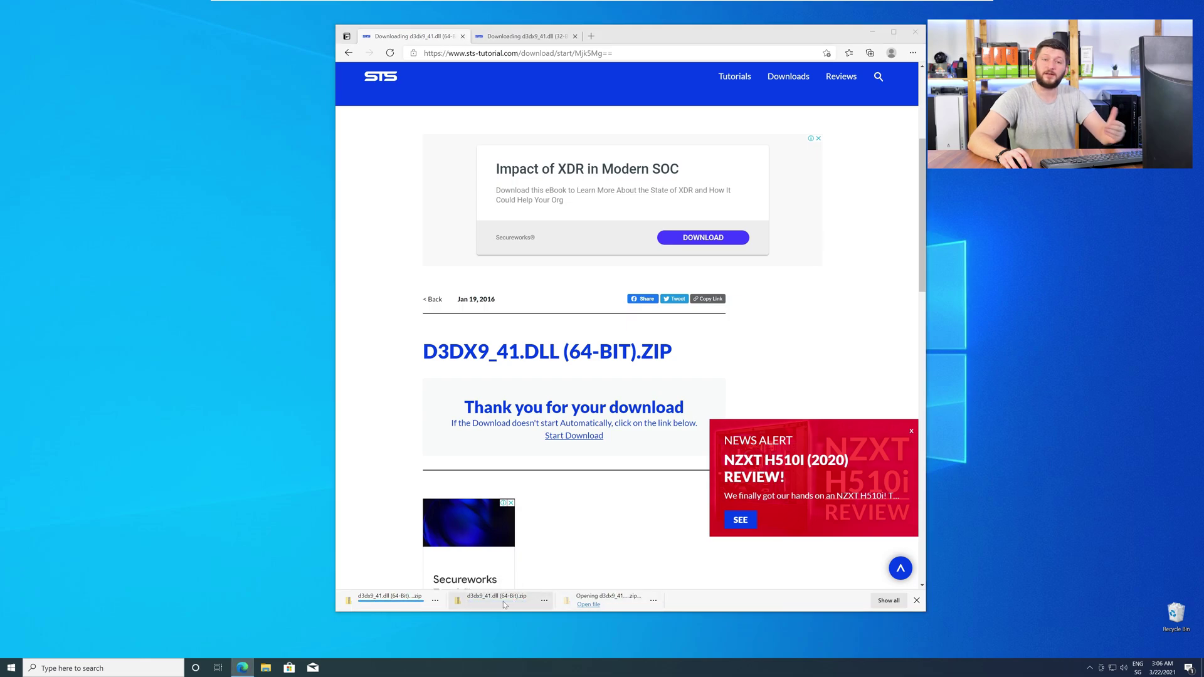
Arrange the 32-bit and 64-bit zip folders side by side and close Edge.
drag(512, 360, 387, 359)
click(530, 600)
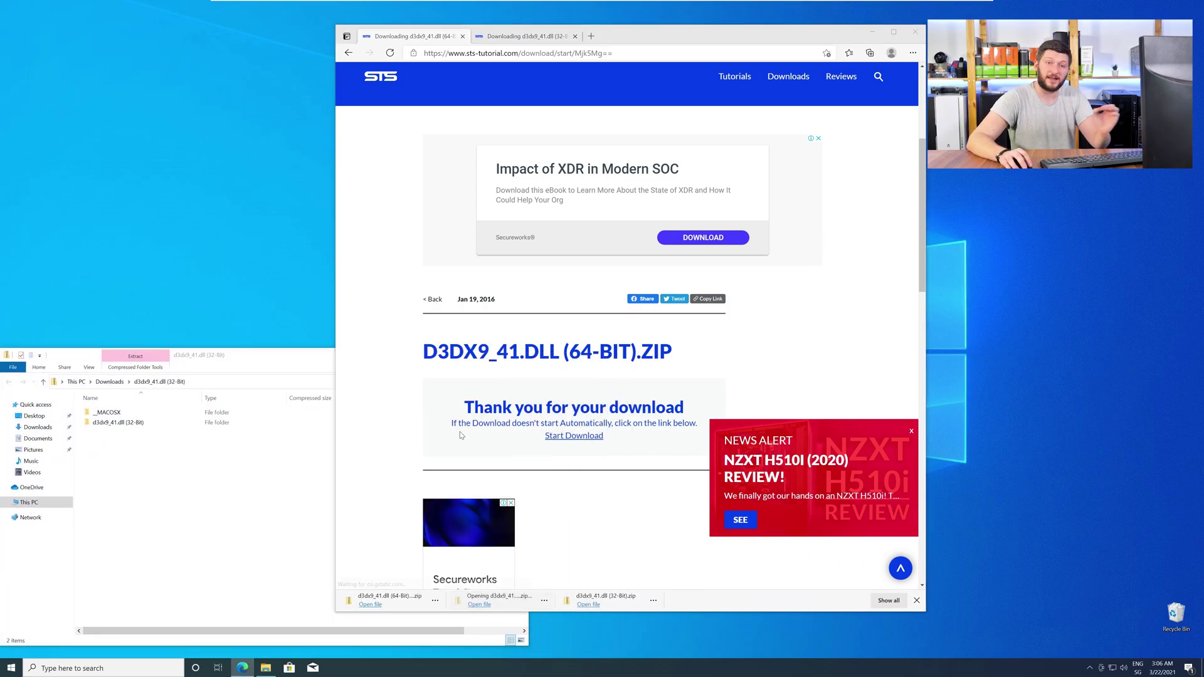
drag(251, 8, 790, 359)
click(915, 31)
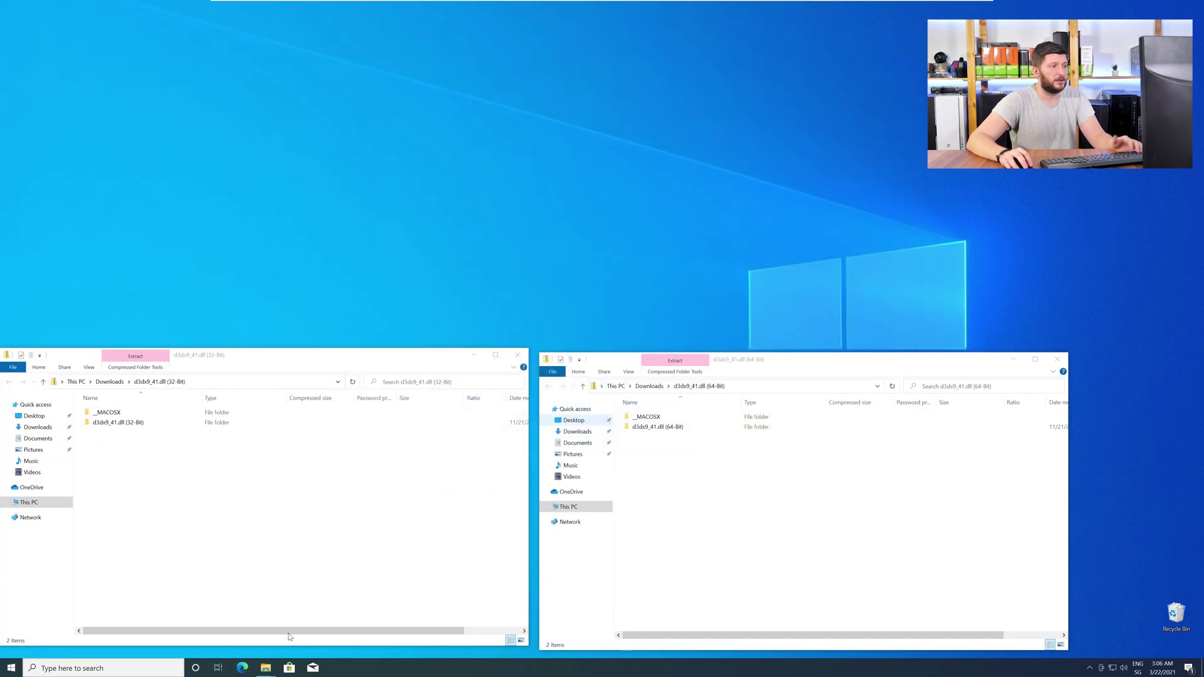
In a new File Explorer window, browse to C:\Windows and locate System32 and SysWOW64.
key(super+e)
drag(705, 15, 529, 66)
click(412, 206)
double_click(484, 213)
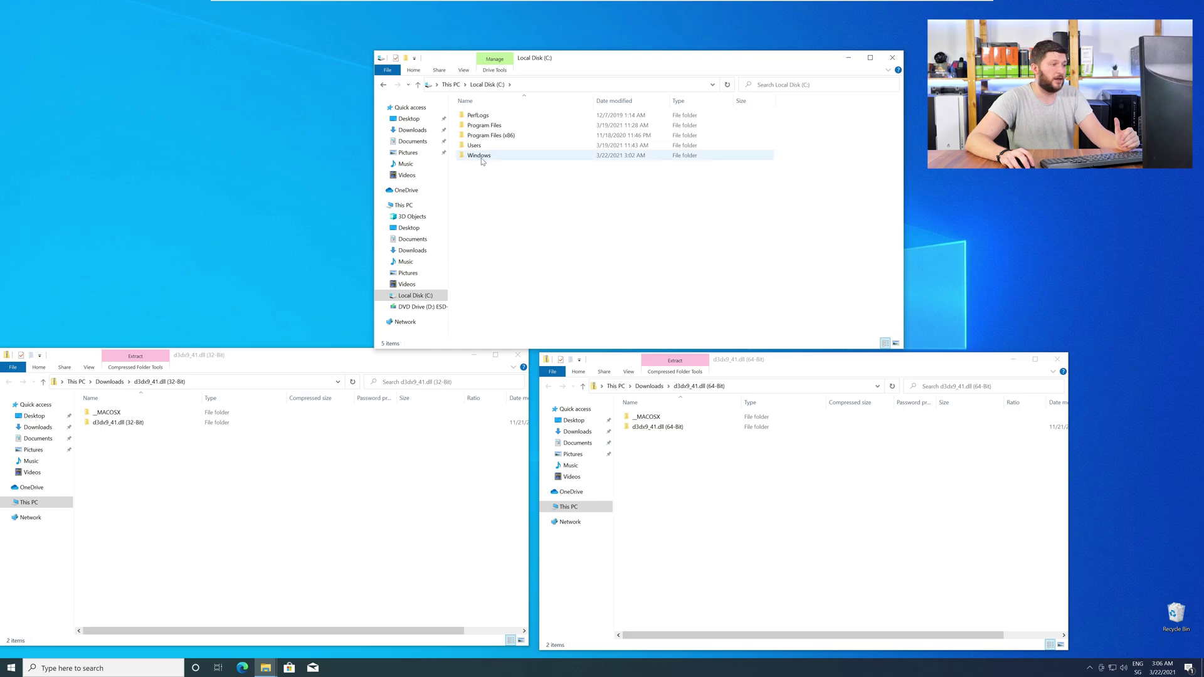
double_click(496, 157)
scroll(505, 246, down, 7)
scroll(505, 245, down, 10)
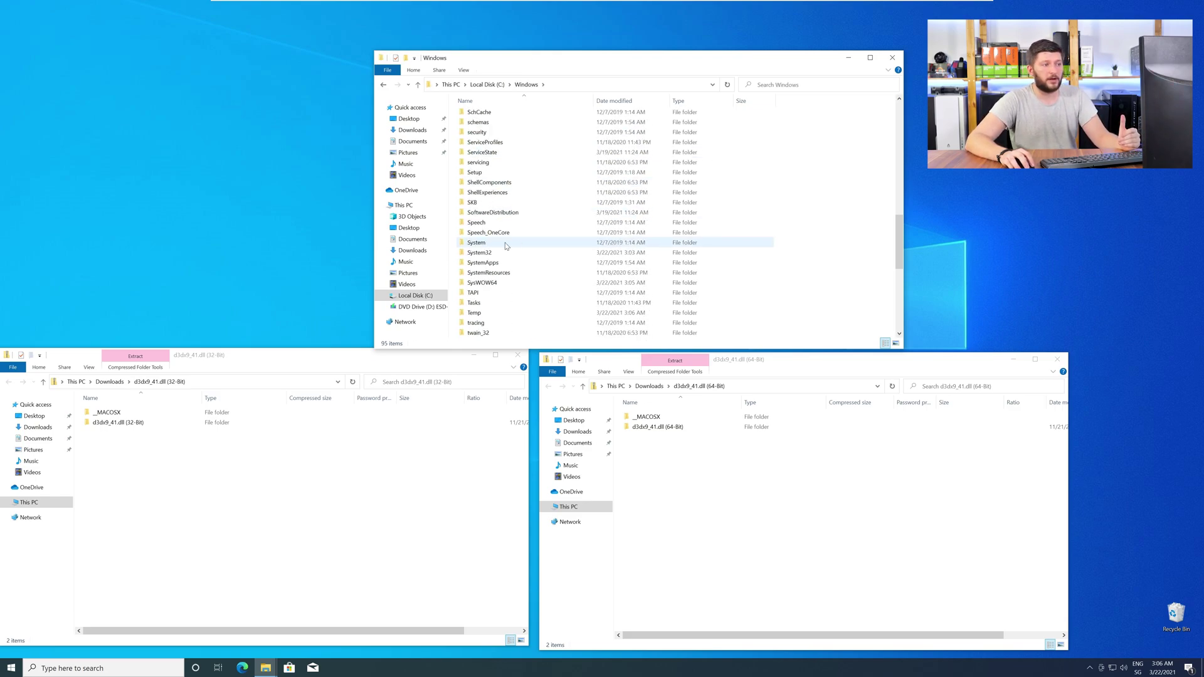
click(501, 222)
click(502, 252)
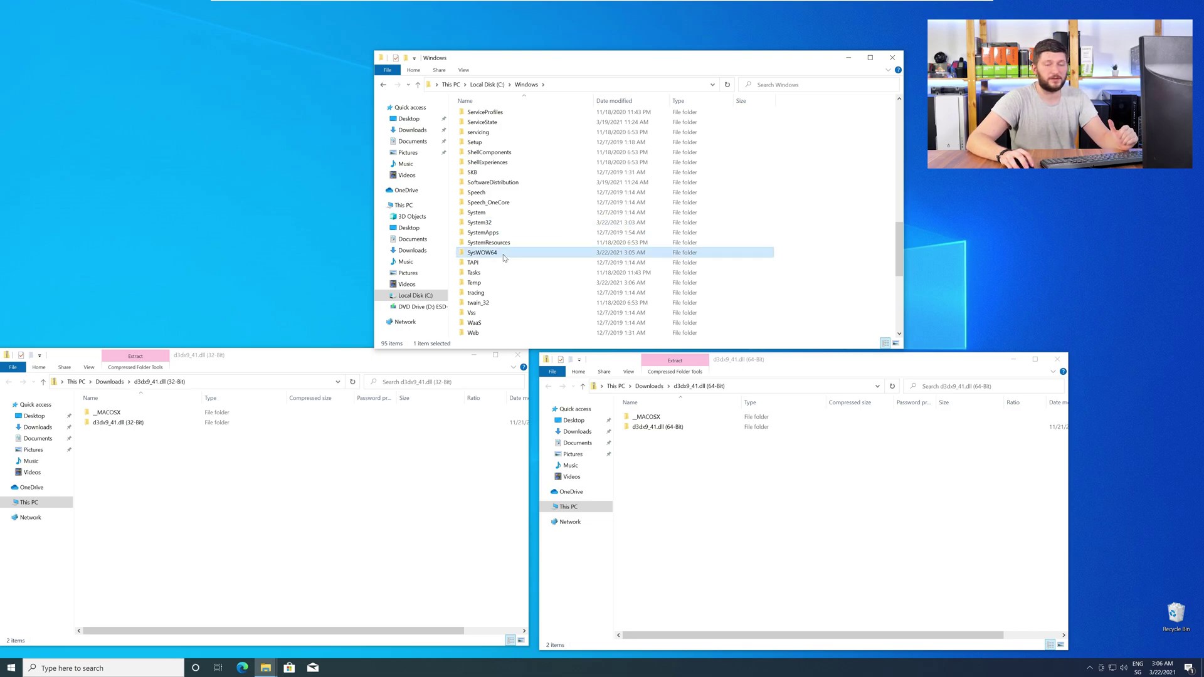
Copy the 64-bit d3dx9_41.dll into System32 and the 32-bit one into SysWOW64, replacing existing files.
double_click(652, 427)
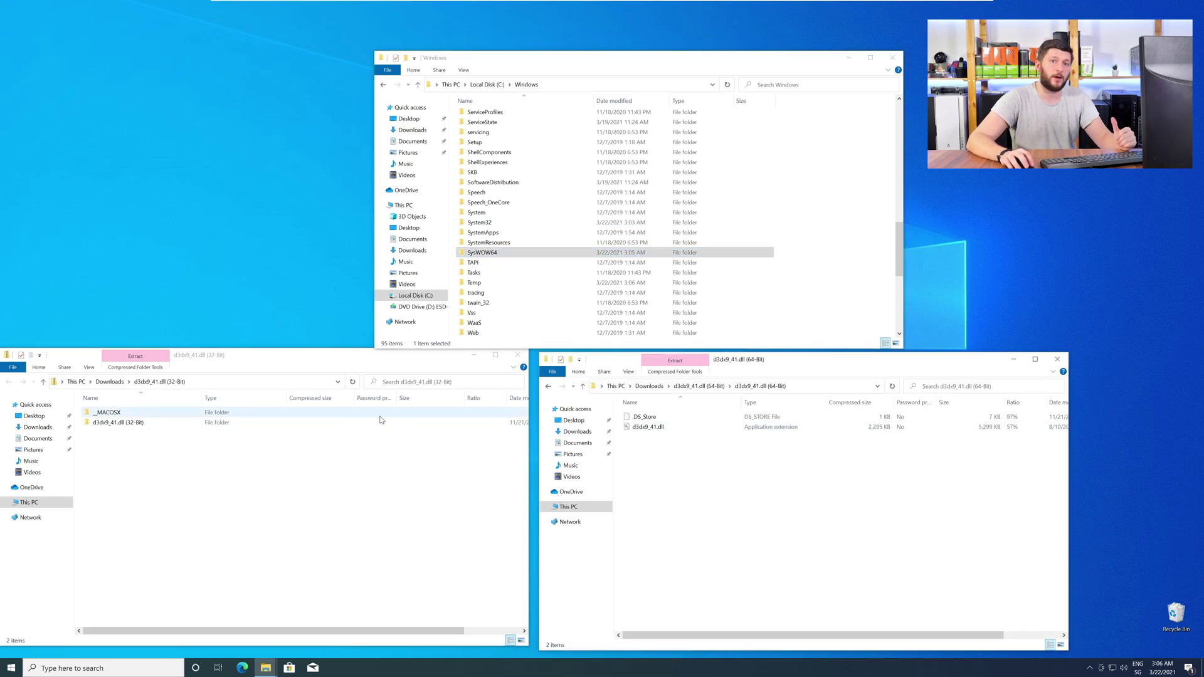
double_click(200, 425)
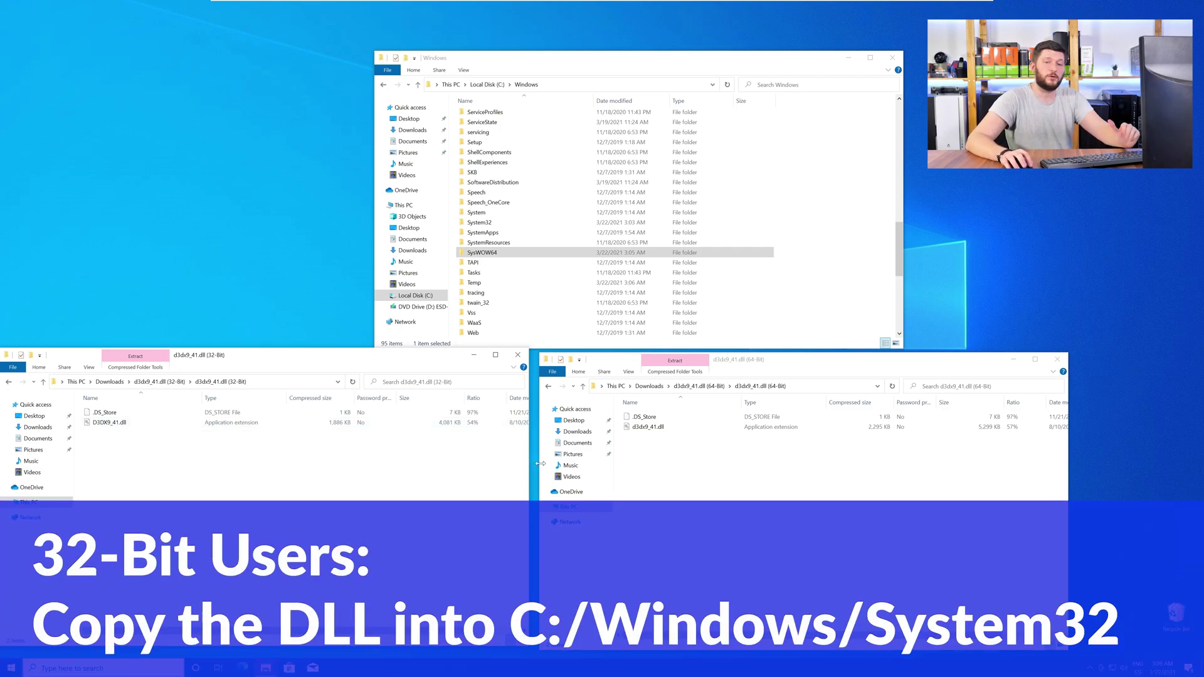
drag(653, 428, 512, 222)
click(548, 303)
click(569, 306)
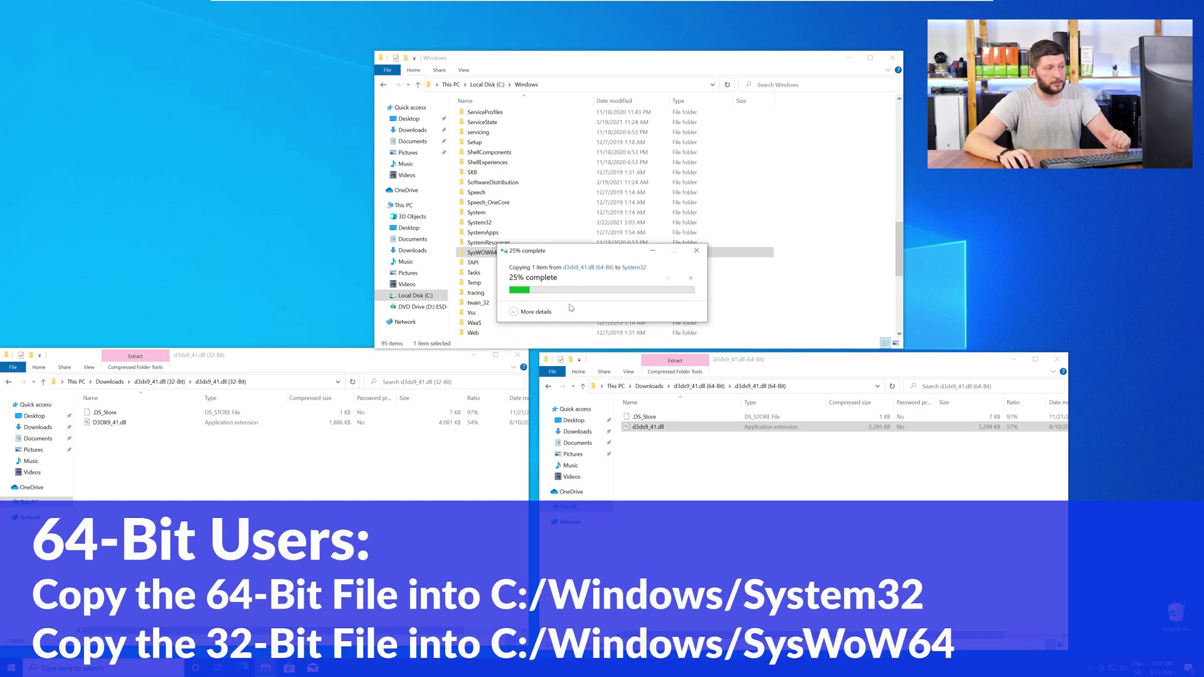
click(107, 422)
mouse_move(107, 422)
mouse_down()
mouse_move(426, 294)
mouse_move(480, 296)
mouse_up()
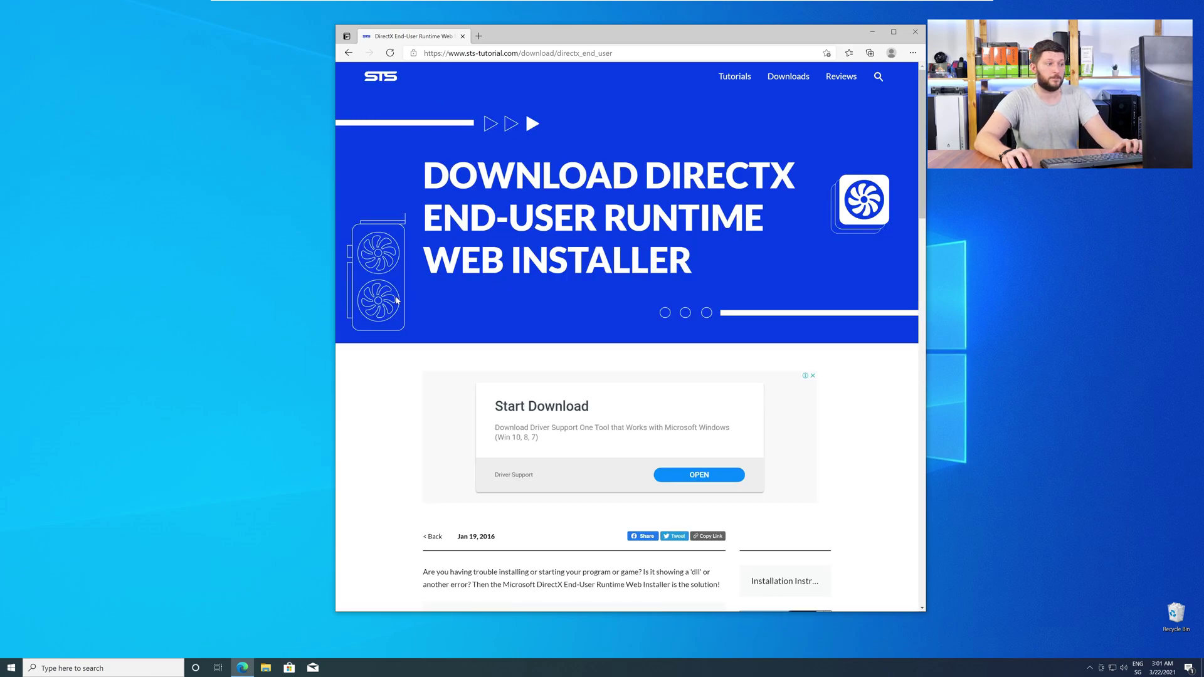
Download dxwebsetup.exe from the STS DirectX End-User Runtime page.
scroll(396, 301, down, 10)
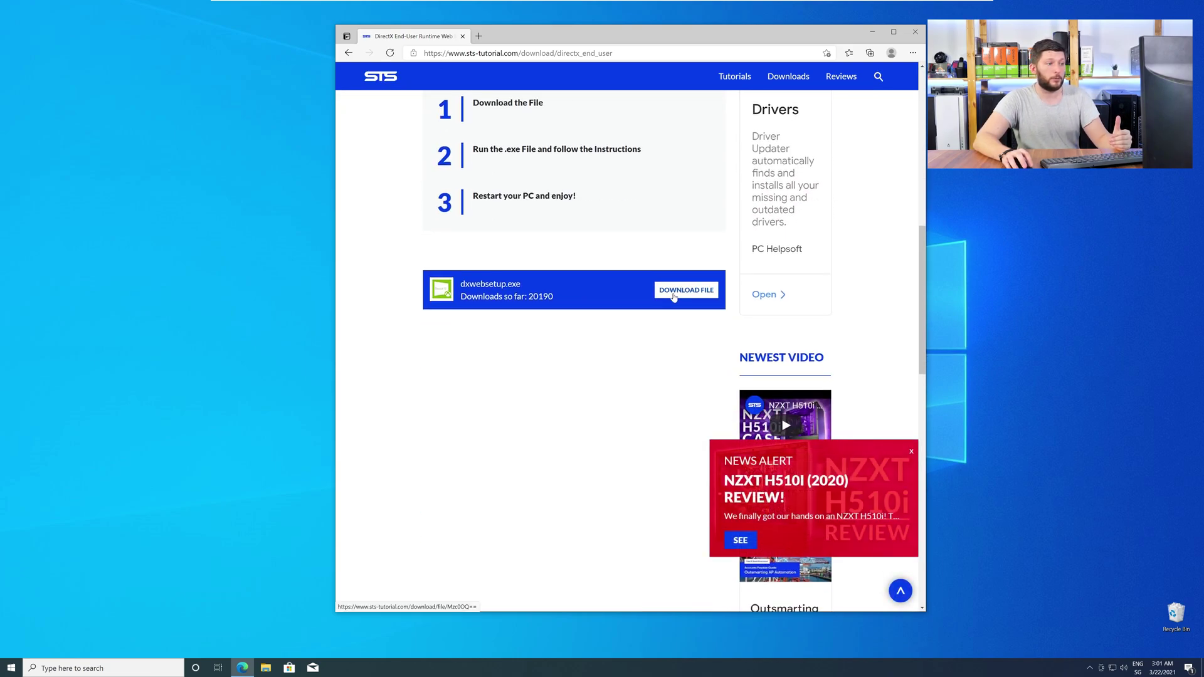
click(674, 295)
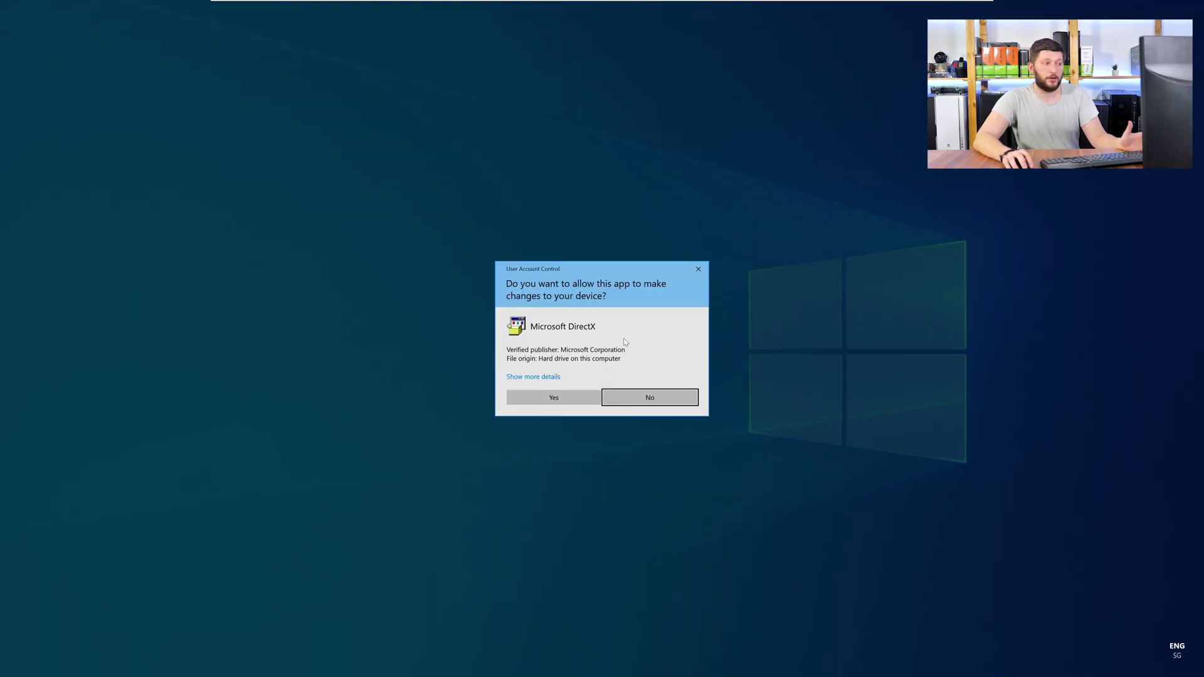
Run dxwebsetup.exe, accept the licence and decline the Bing Bar to start installing.
click(554, 397)
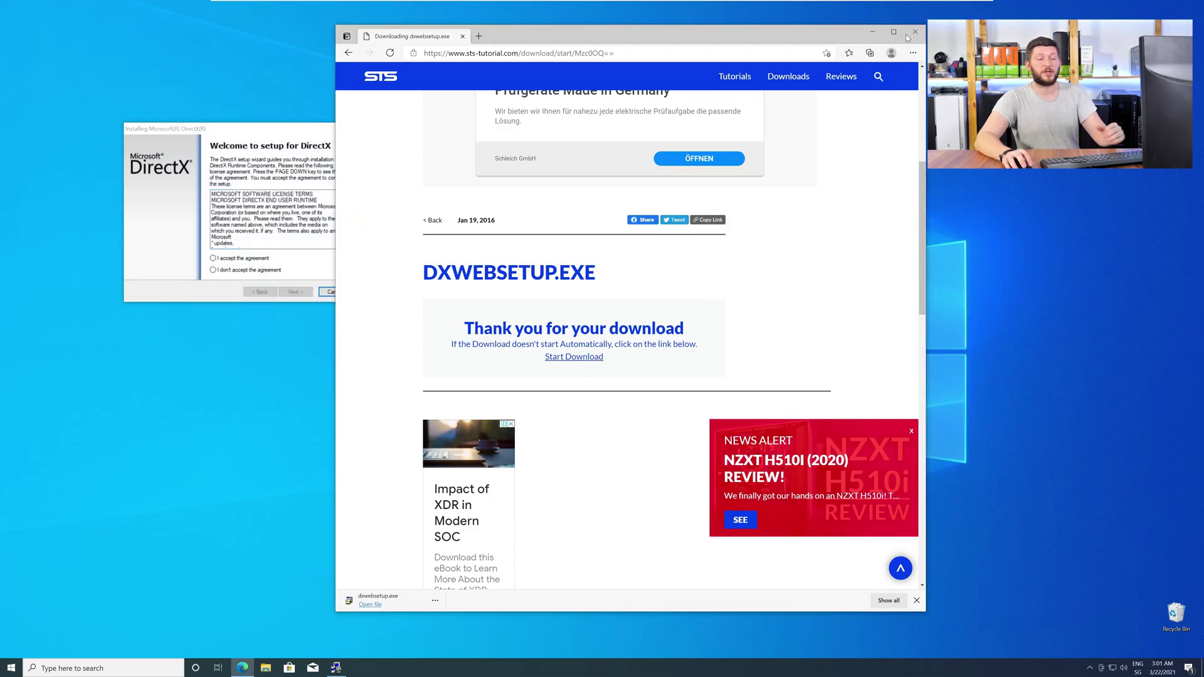
click(914, 32)
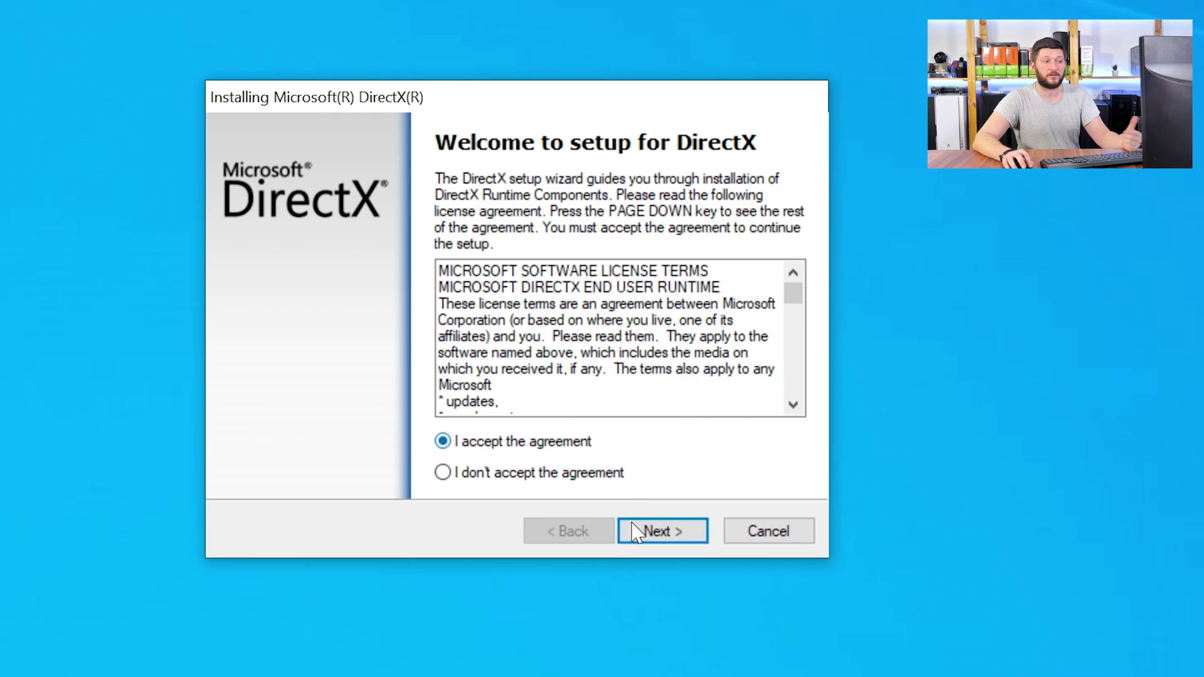
click(640, 531)
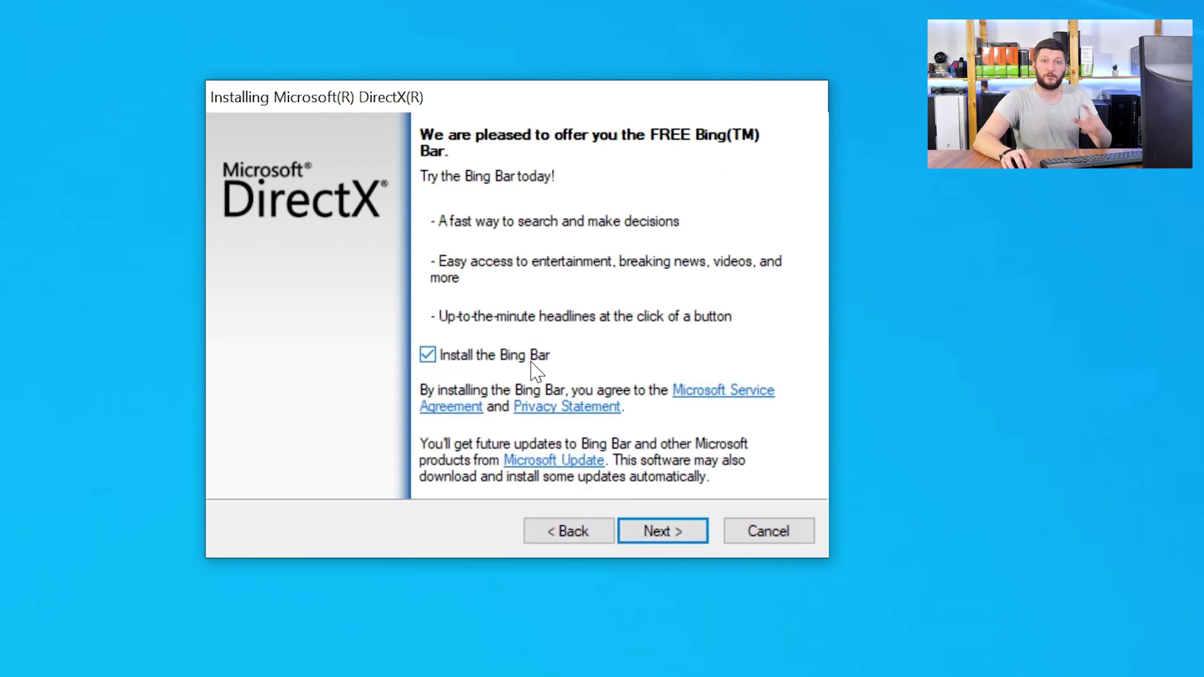
click(640, 533)
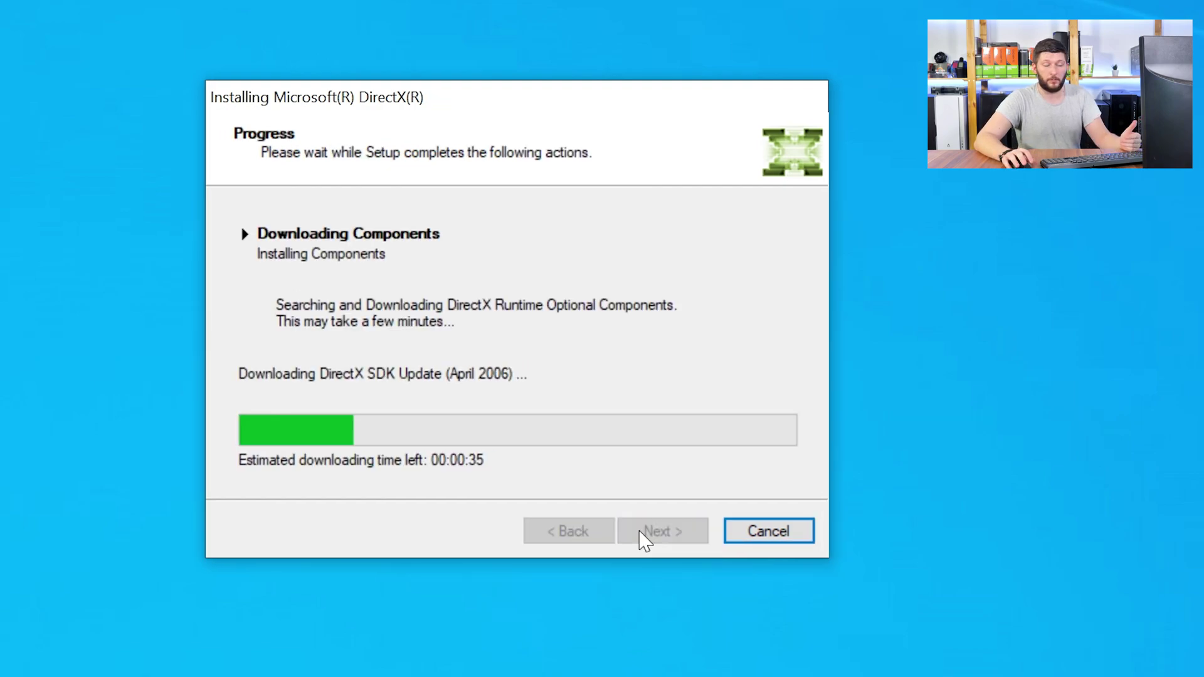